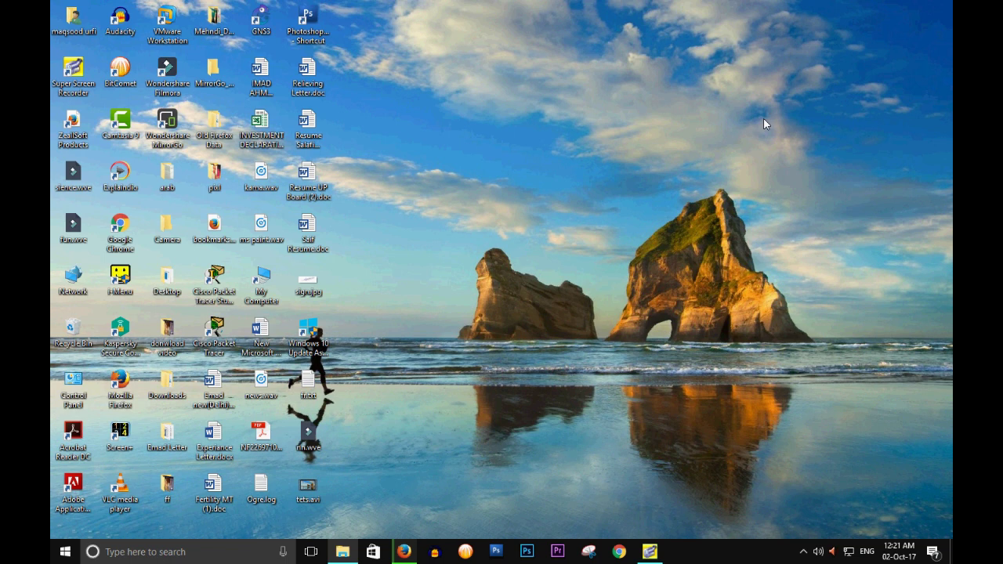
- Refresh the desktop, launch Photoshop, and open the Techie Help Tips folder in File Explorer
right_click(499, 185)
left_click(524, 221)
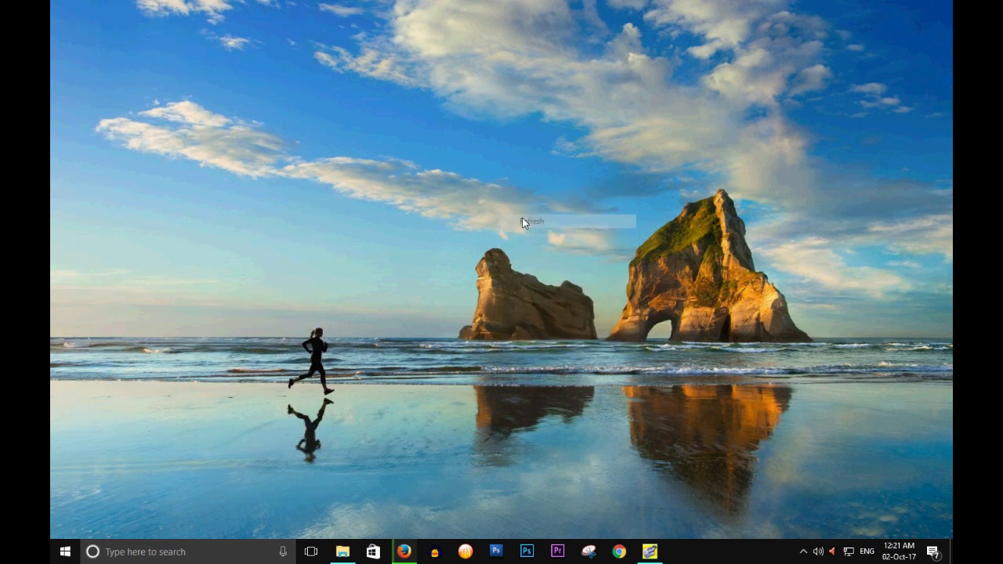
left_click(527, 552)
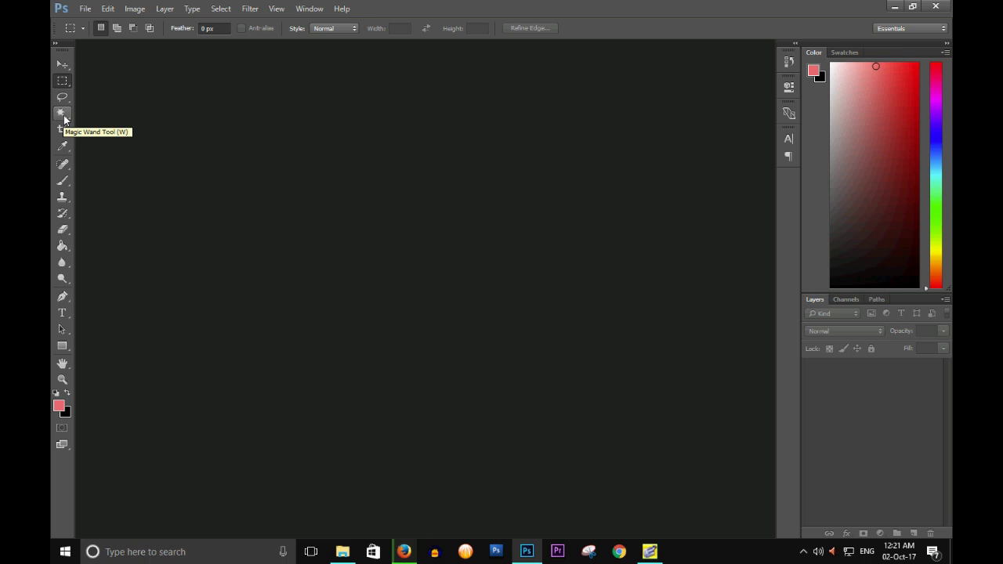
left_click(343, 552)
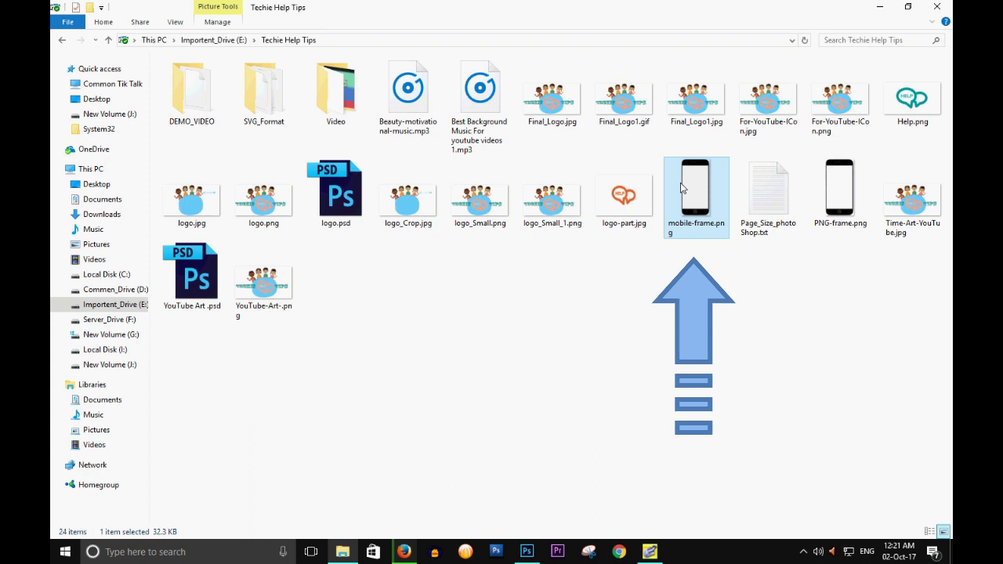
- Drag mobile-frame.png from the Techie Help Tips folder into Photoshop to open it
left_click_drag(680, 182, 452, 309)
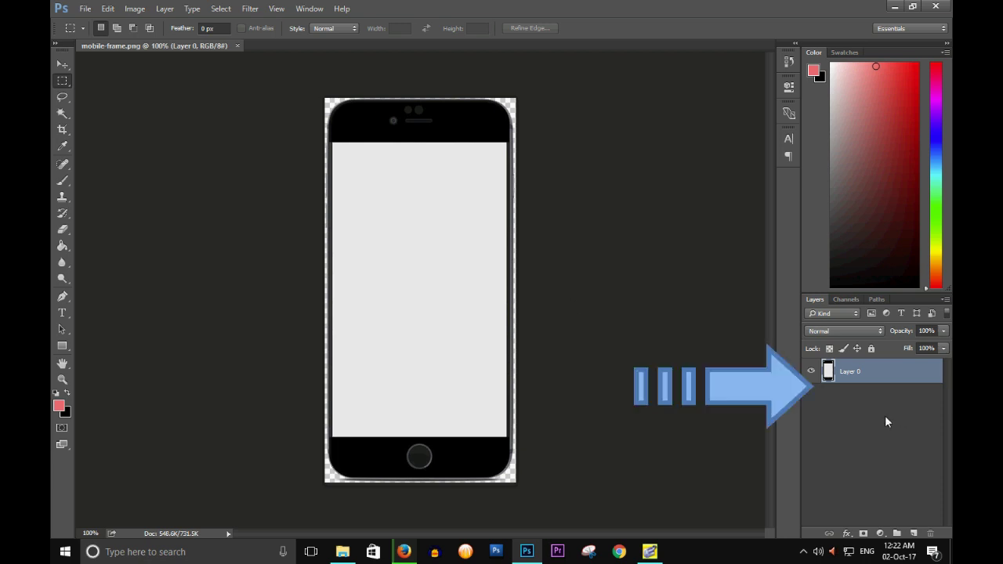
left_click(871, 349)
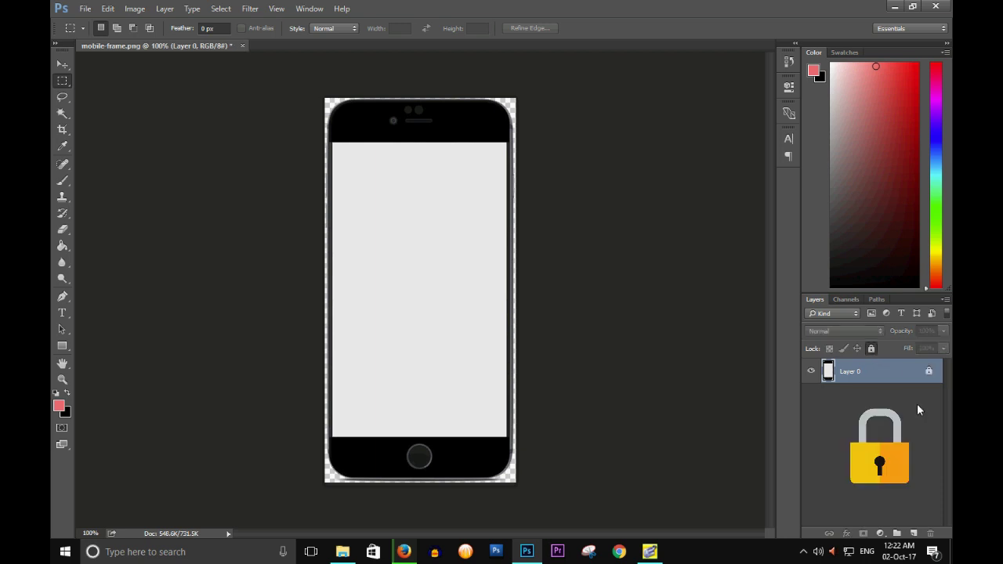
left_click(871, 349)
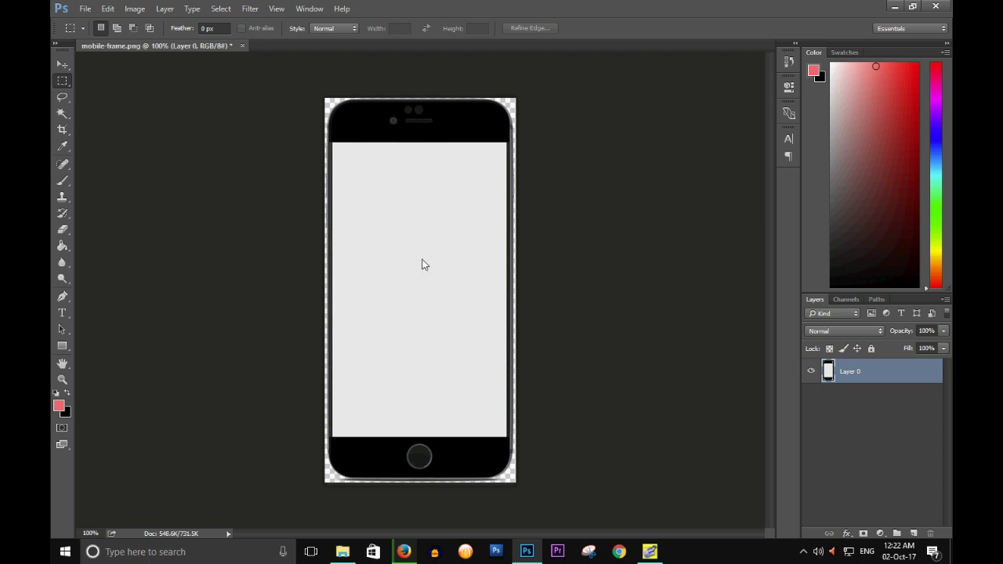
- Magic Wand-select the phone's light-grey screen area and cut it out, leaving it transparent
left_click(62, 116)
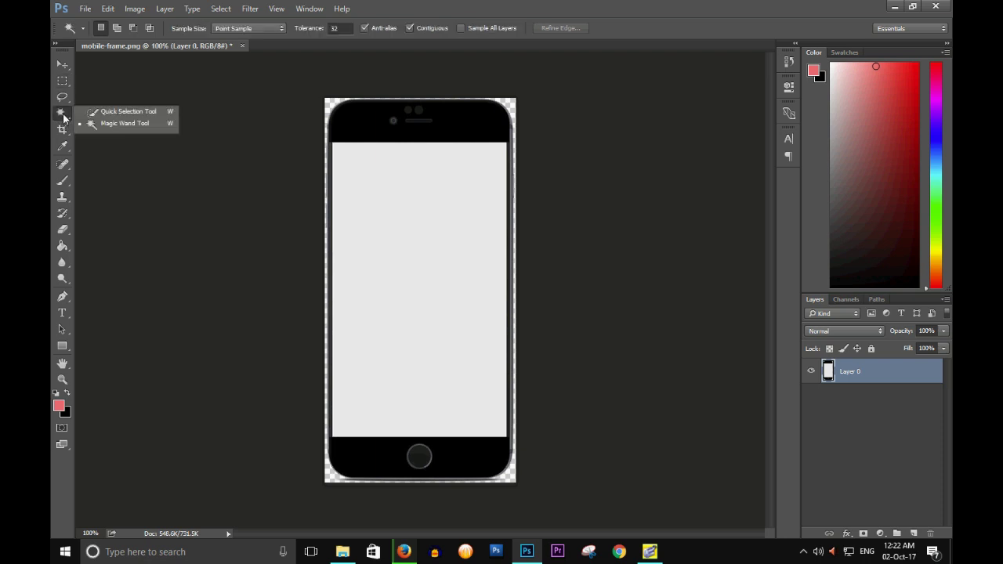
left_click(103, 125)
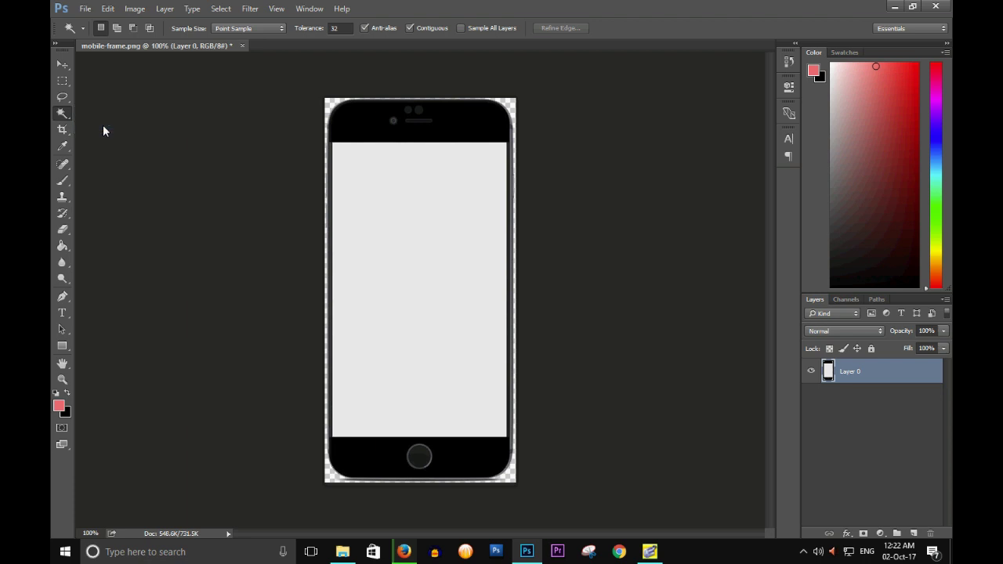
left_click(384, 225)
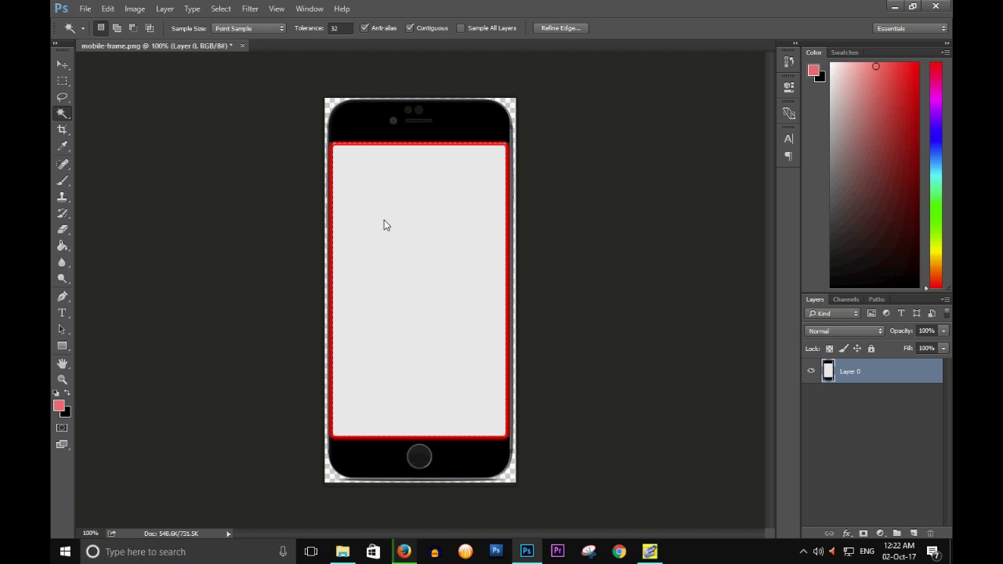
key("ctrl+x")
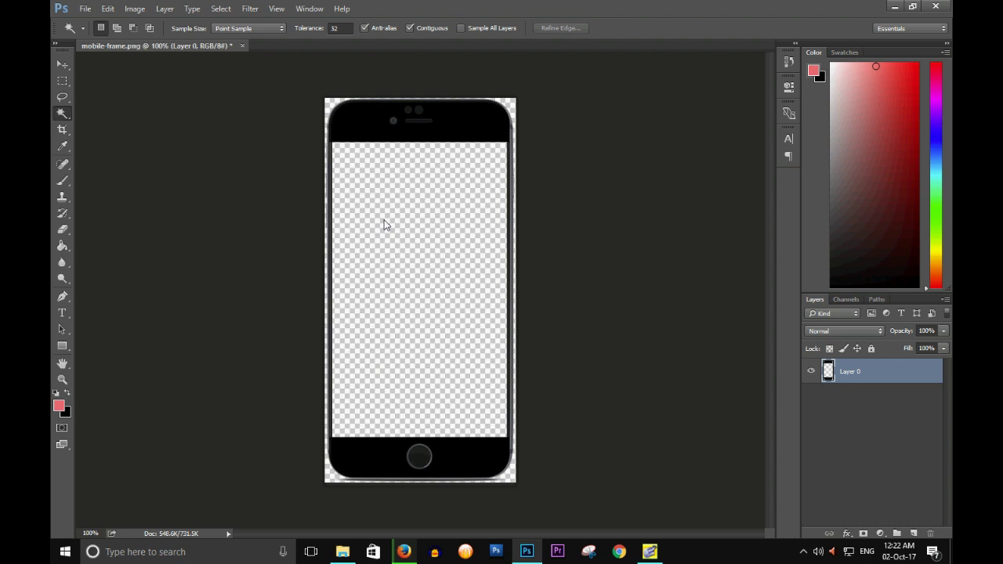
left_click(84, 10)
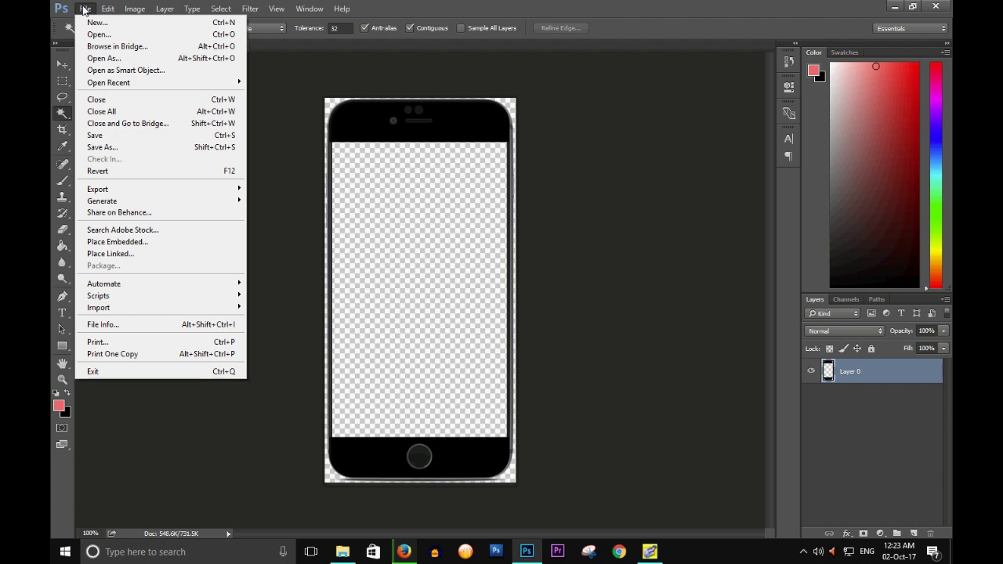
- Open File > Export > Save for Web (Legacy) for the phone frame
mouse_move(157, 188)
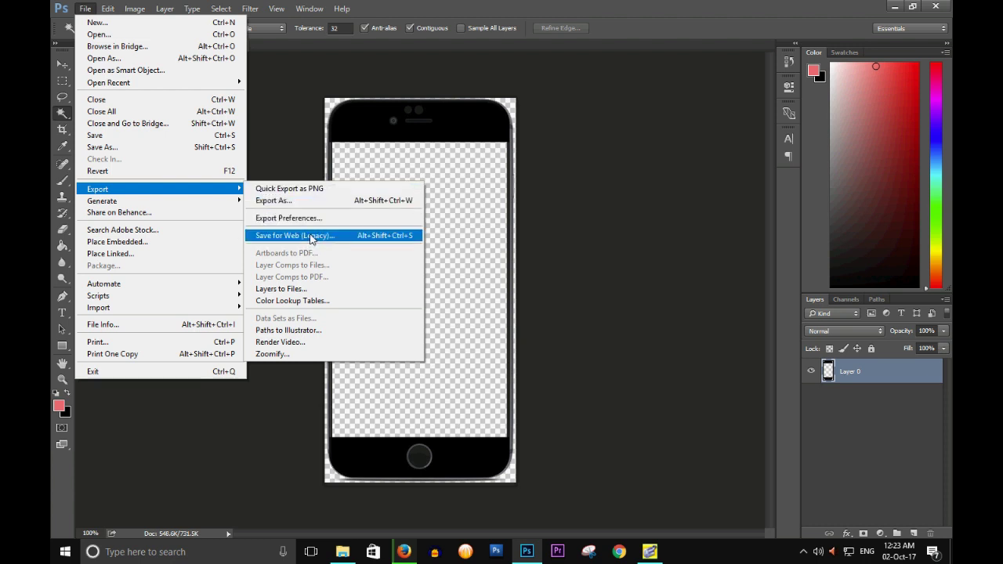
left_click(311, 236)
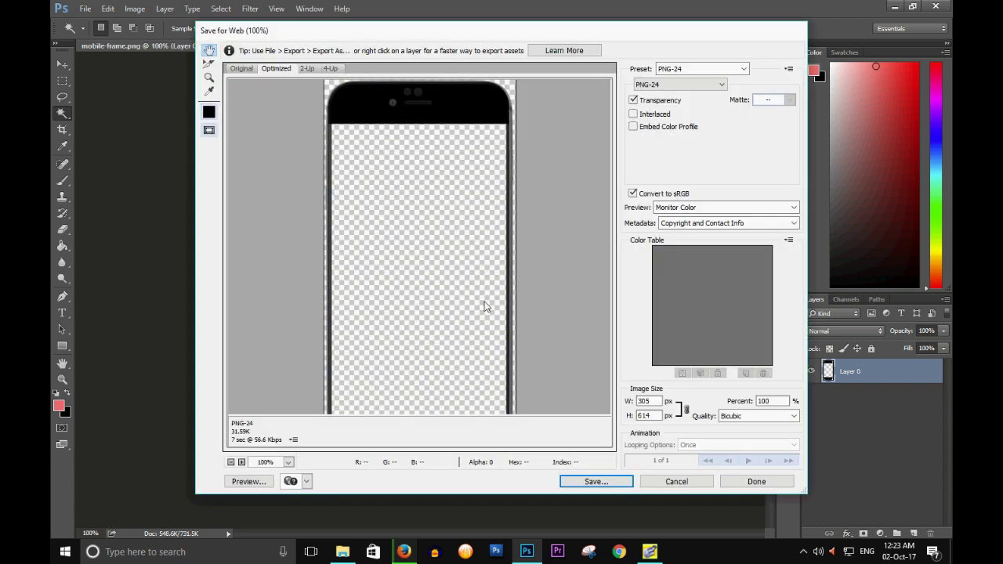
- Keep PNG-24 with Transparency enabled after comparing the preview, and continue to Save
left_click(692, 88)
left_click(691, 89)
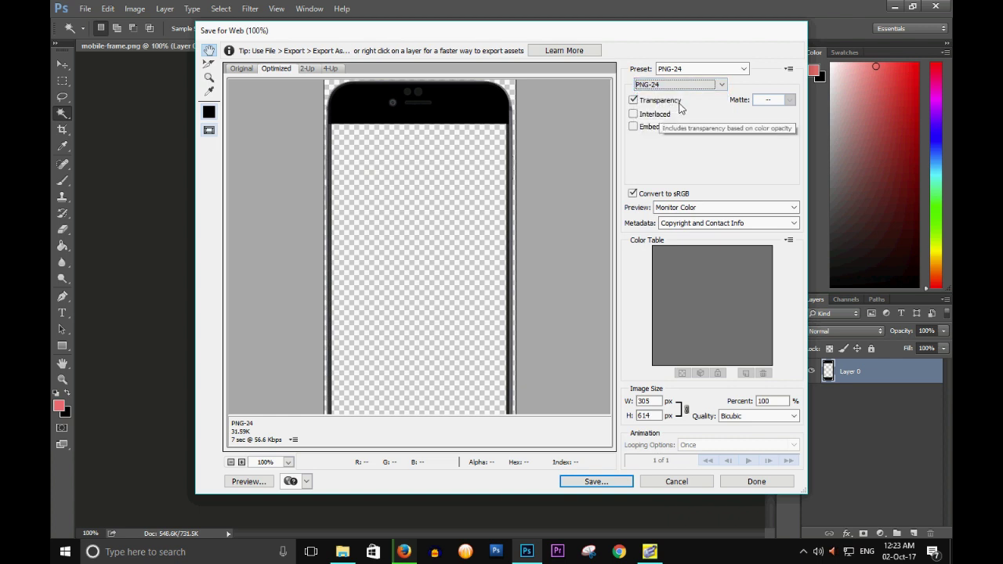
left_click(634, 100)
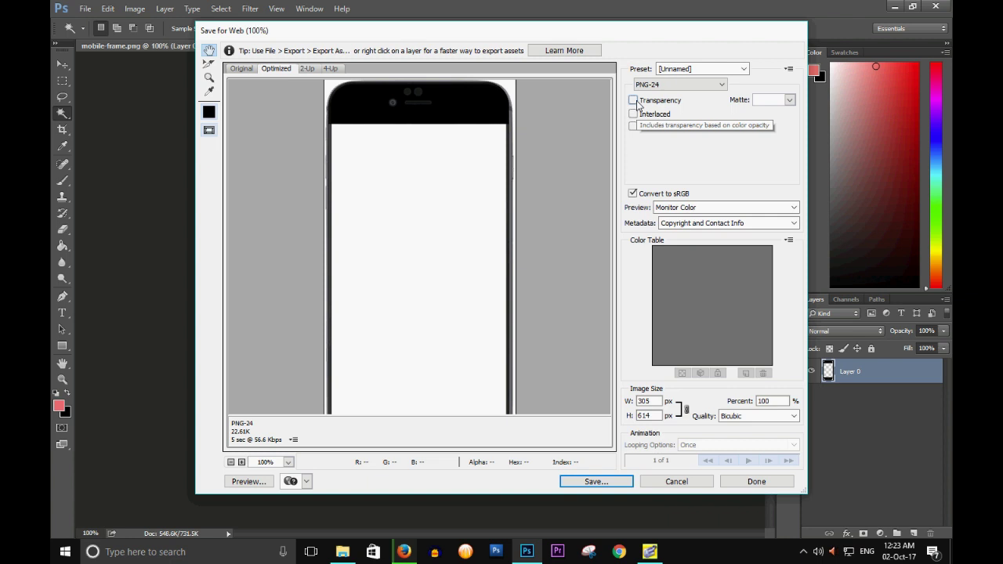
left_click(634, 100)
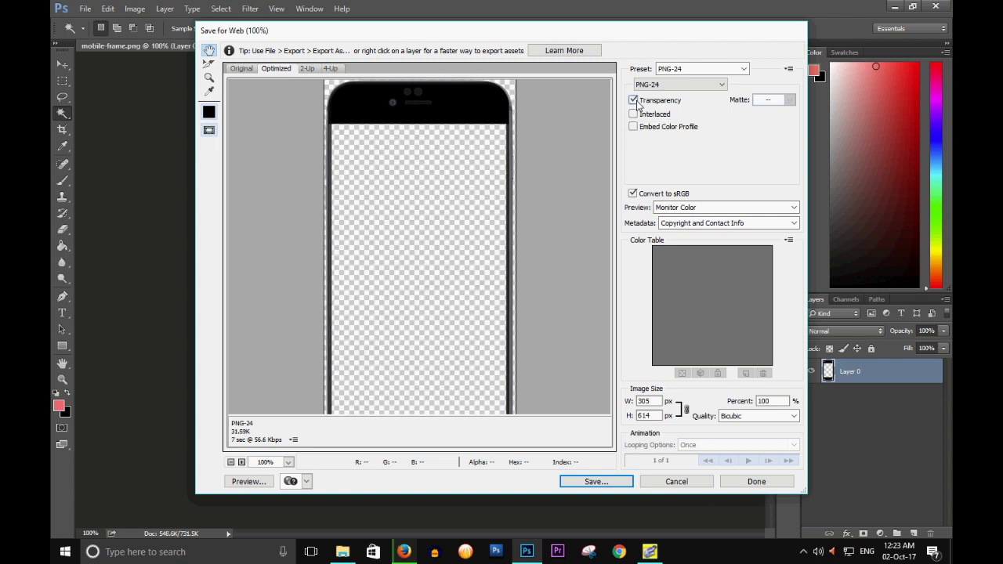
left_click(596, 481)
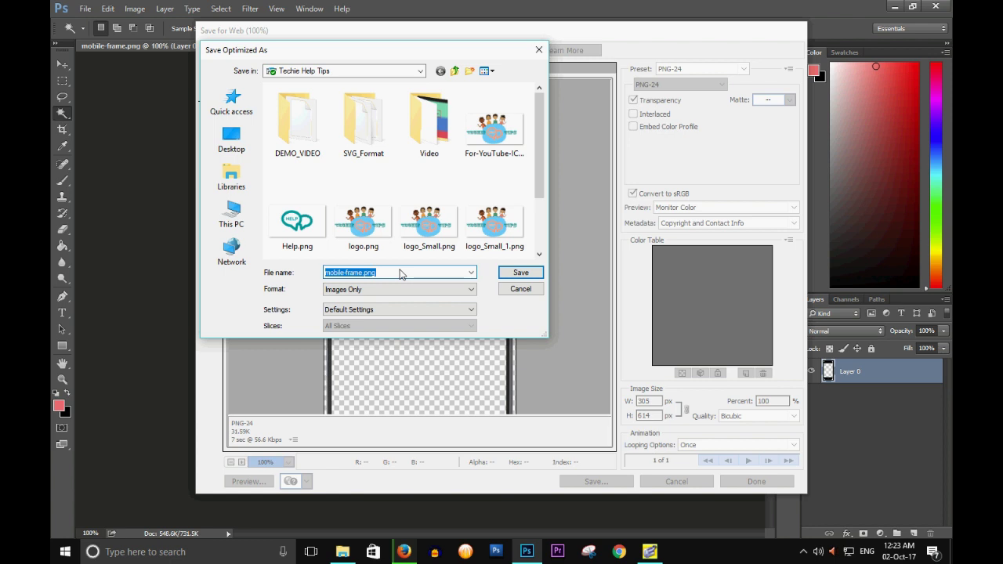
- Save the PNG to the Desktop as 'transparent image in ong'
left_click(243, 141)
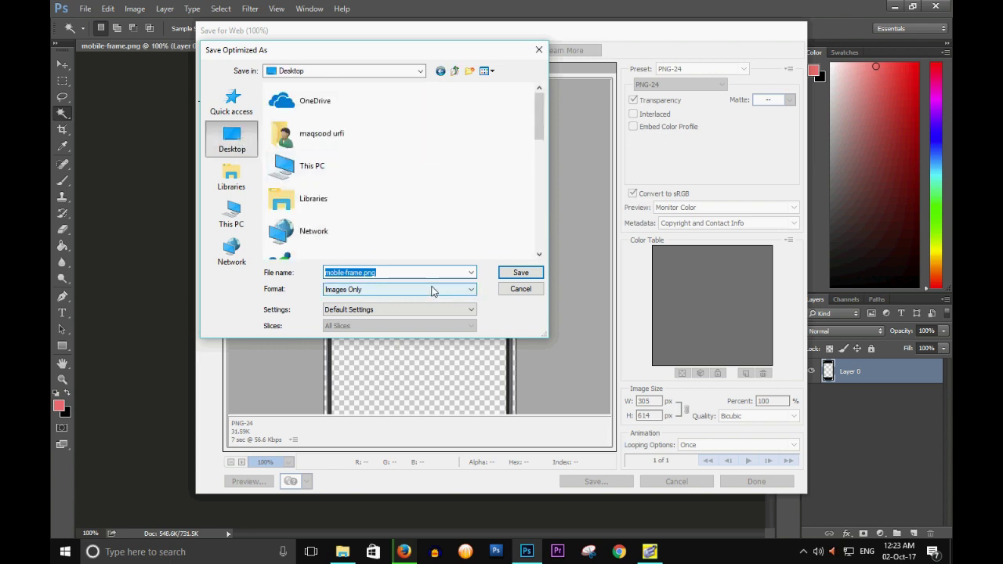
type("r")
key("BackSpace")
type("transparent image in on")
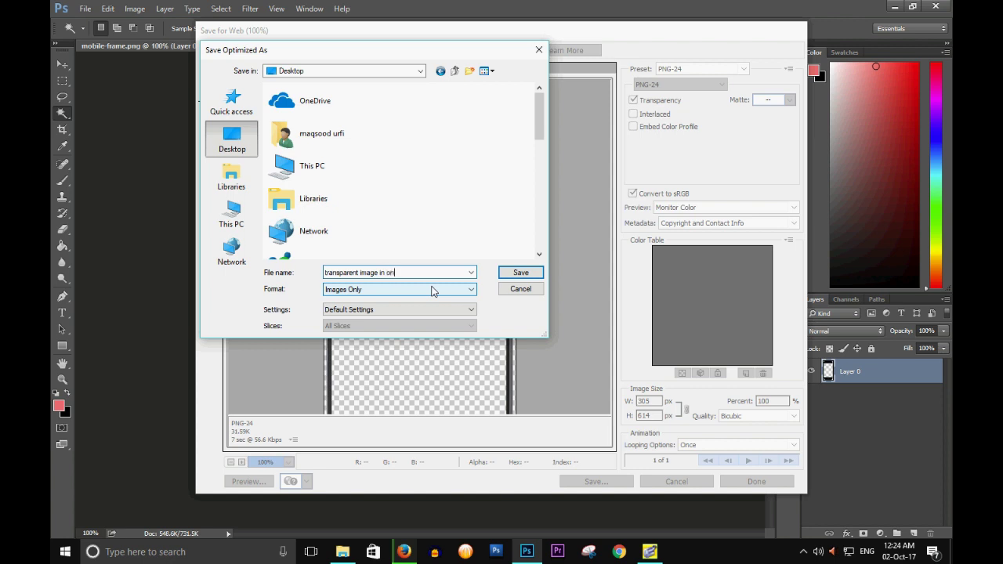
type("g")
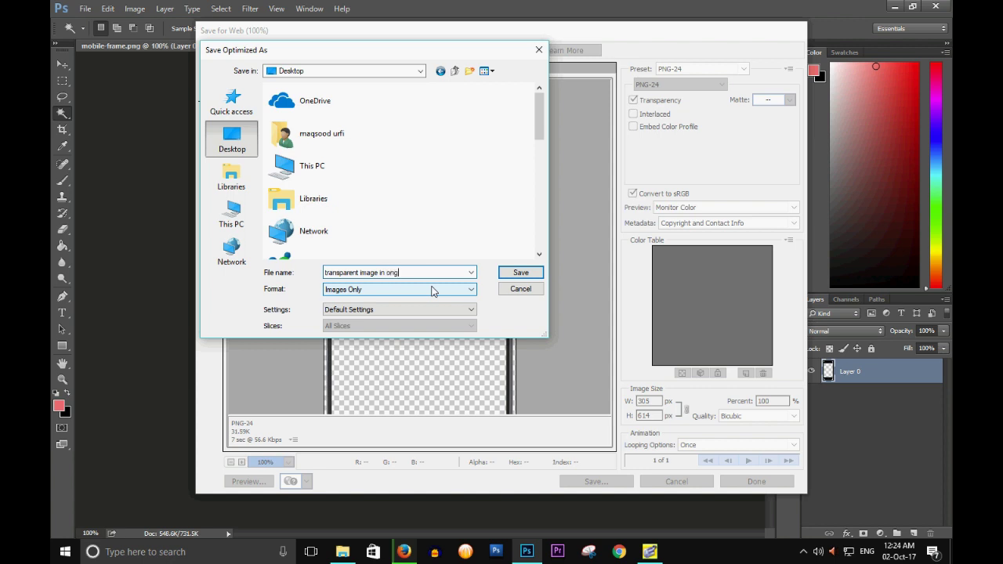
left_click(526, 276)
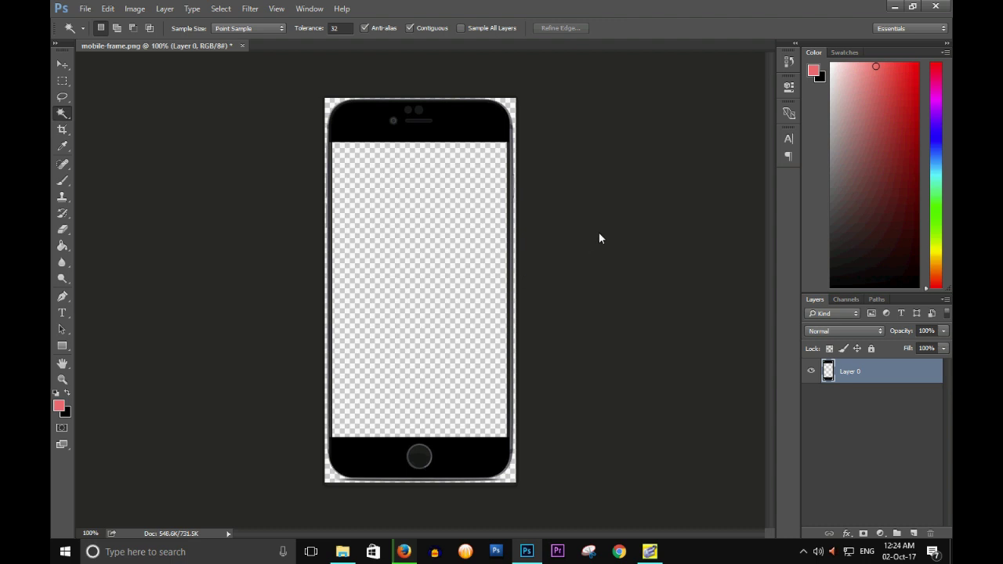
- Minimize Photoshop, preview the exported PNG in Windows Photo Viewer, then close the viewer
left_click(892, 7)
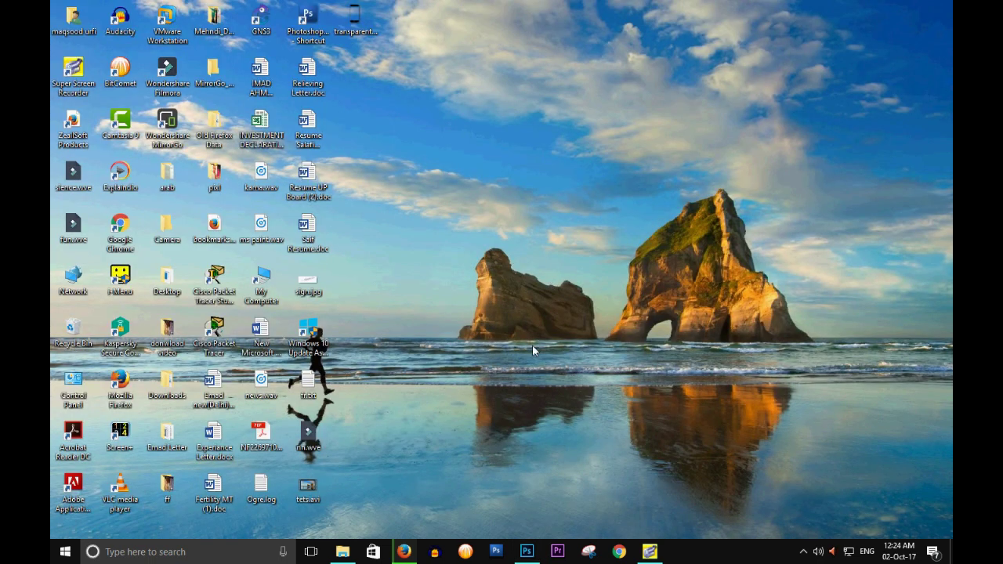
right_click(365, 37)
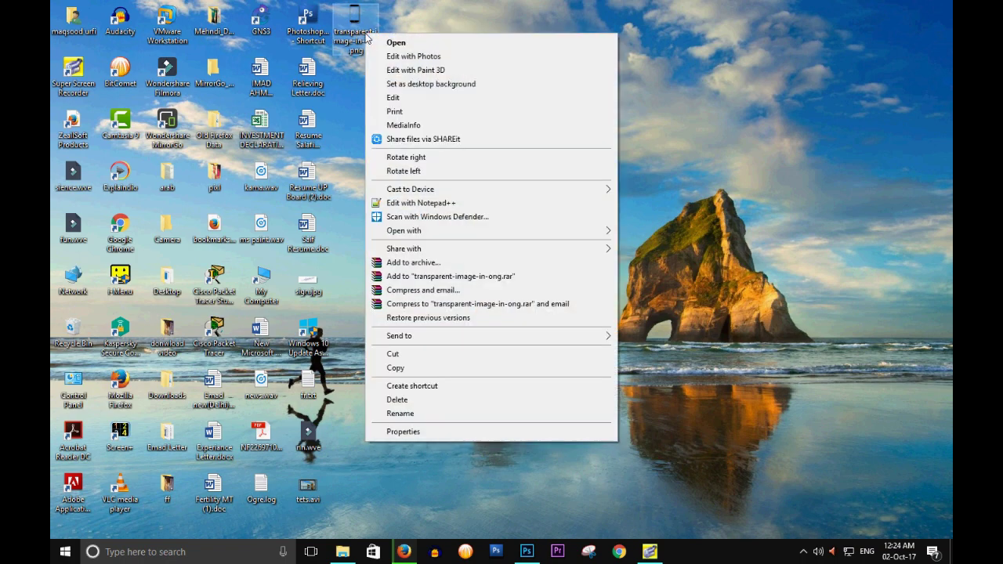
mouse_move(540, 233)
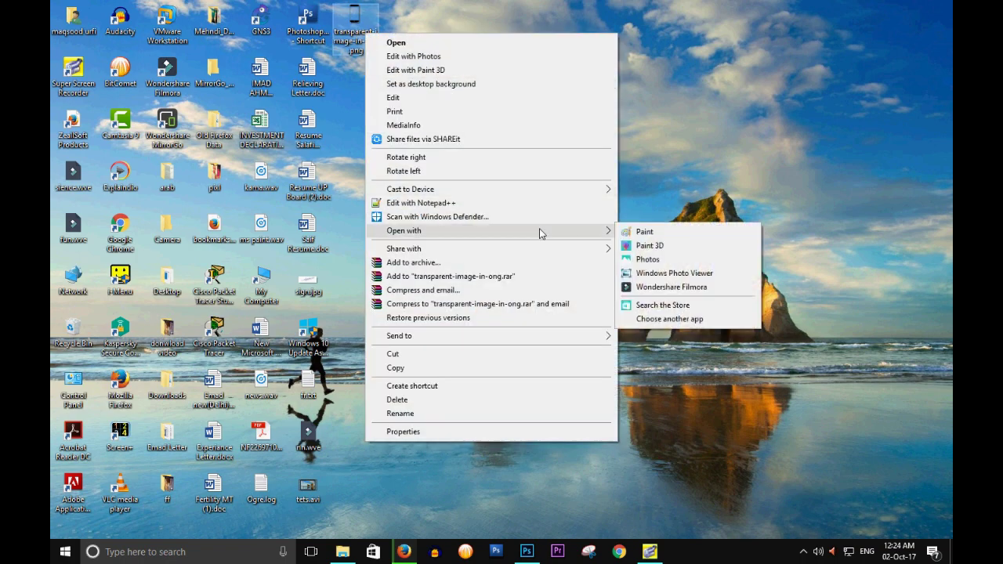
left_click(643, 272)
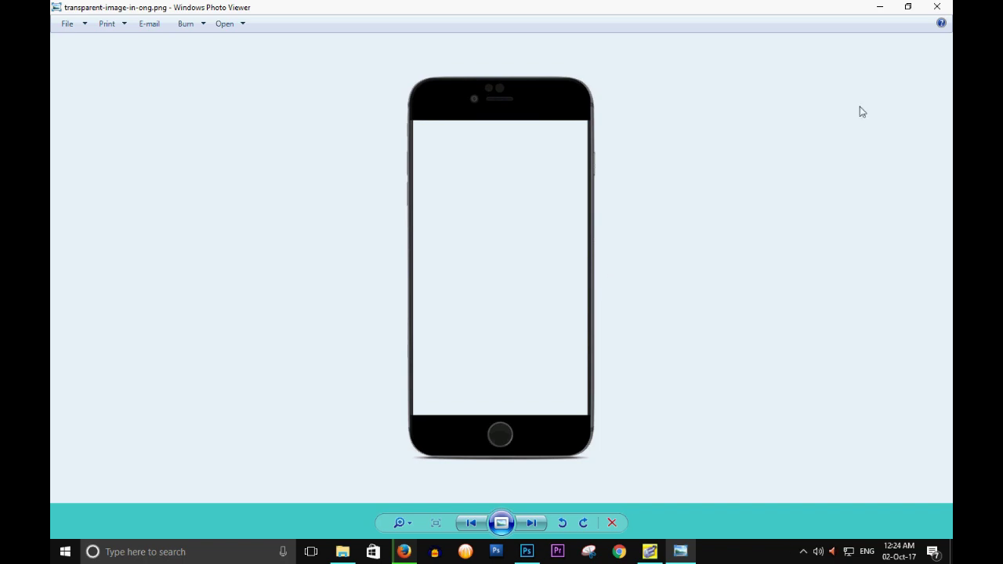
left_click(937, 6)
right_click(357, 24)
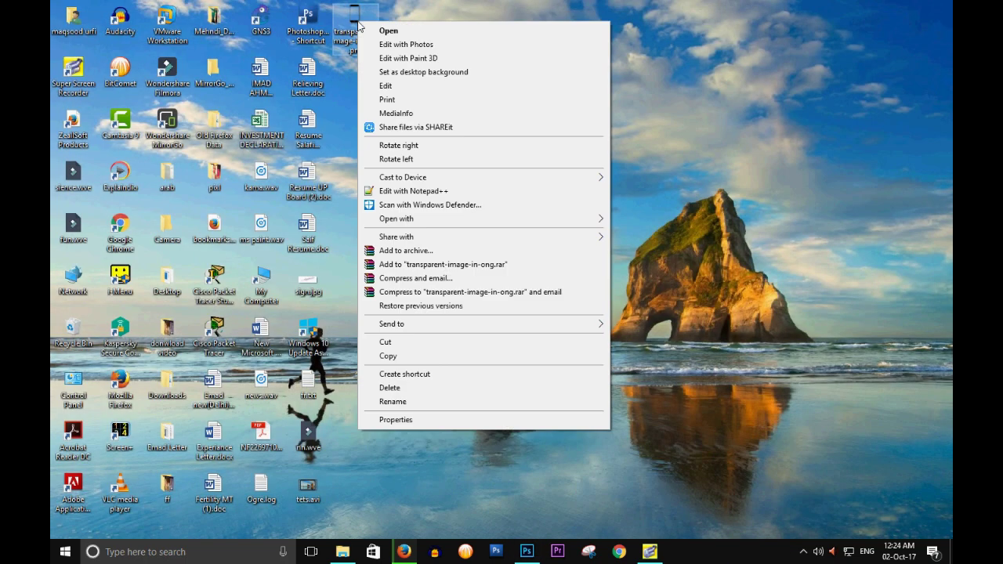
left_click(370, 31)
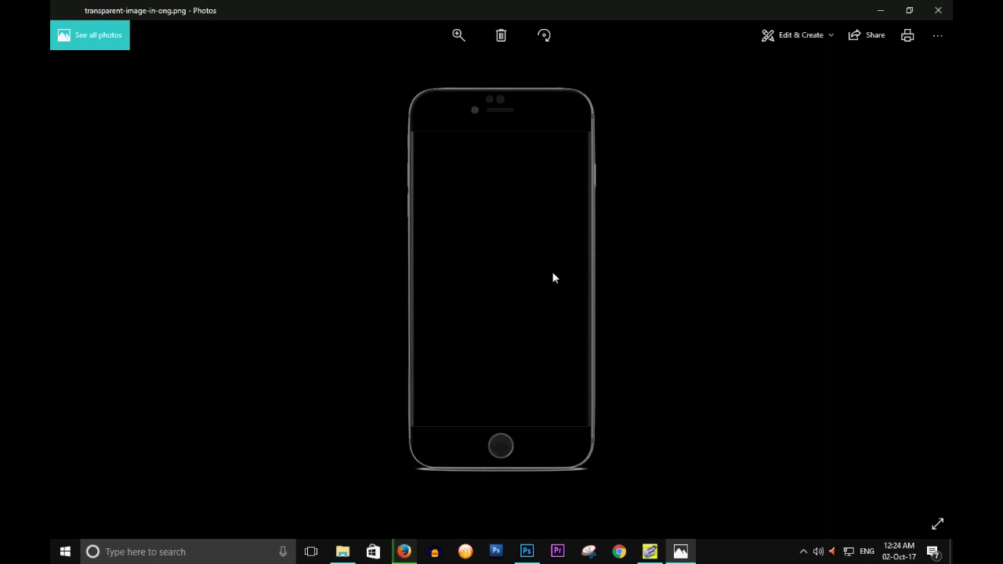
left_click(939, 10)
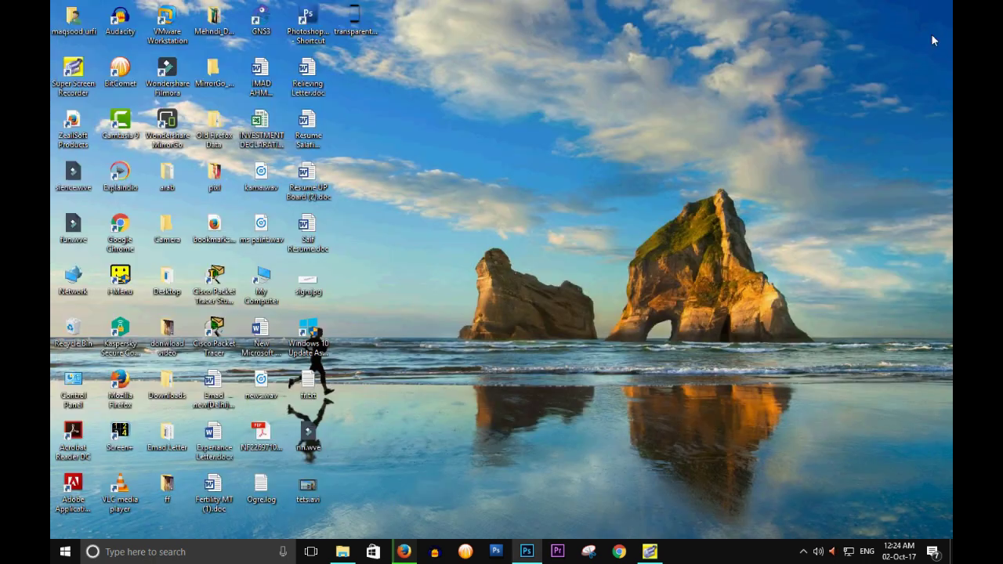